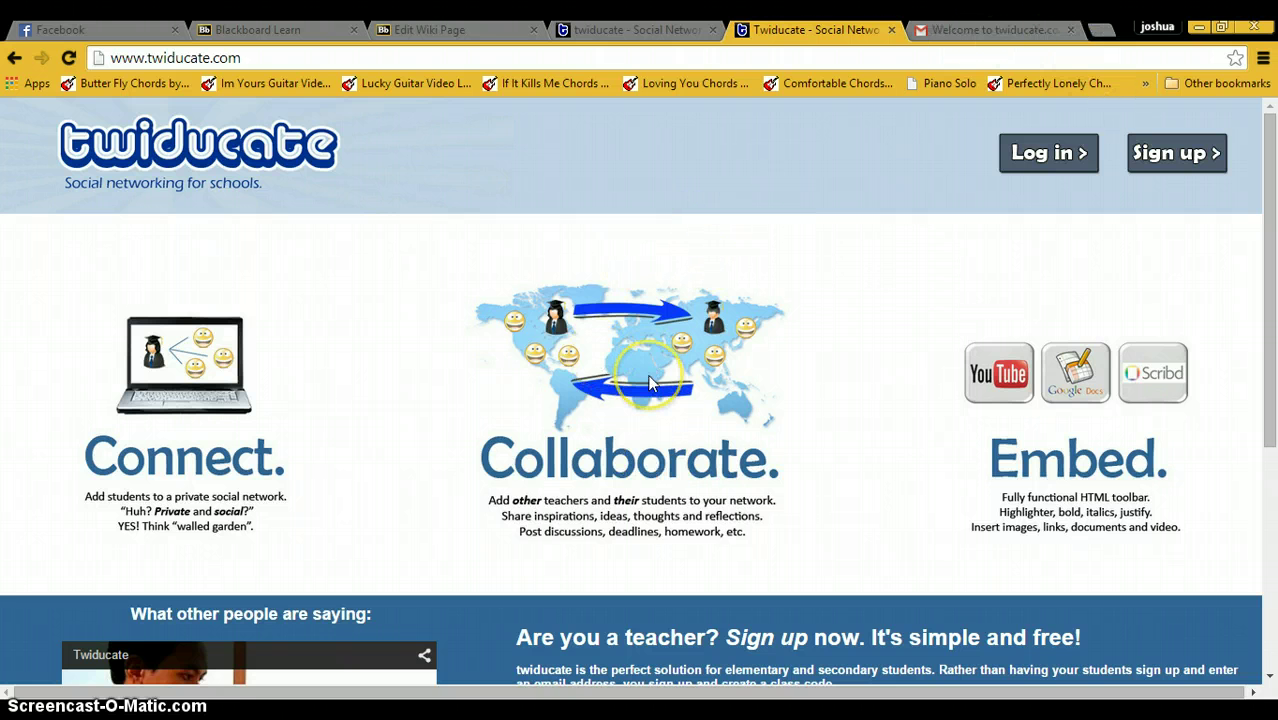
# Step: Review the twiducate landing page and open the teacher sign-up form to examine its fields
pyautogui.scroll(-4, 705, 545)
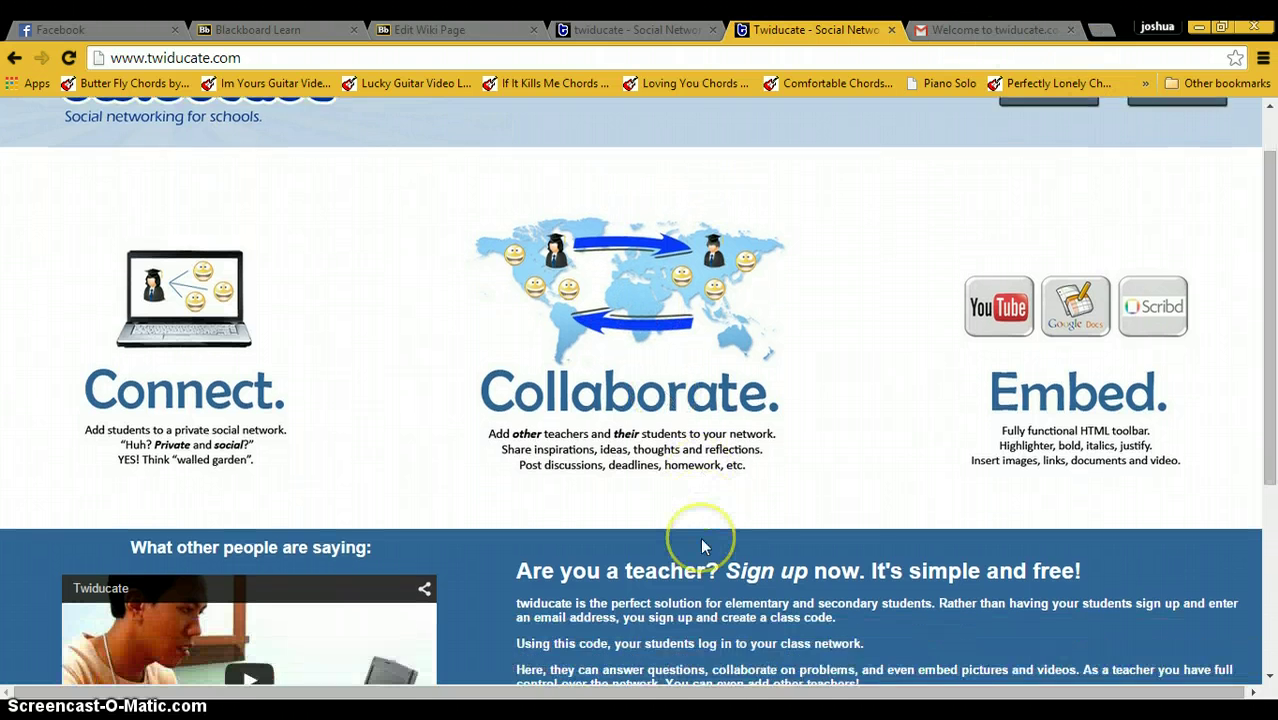
pyautogui.scroll(5, 703, 545)
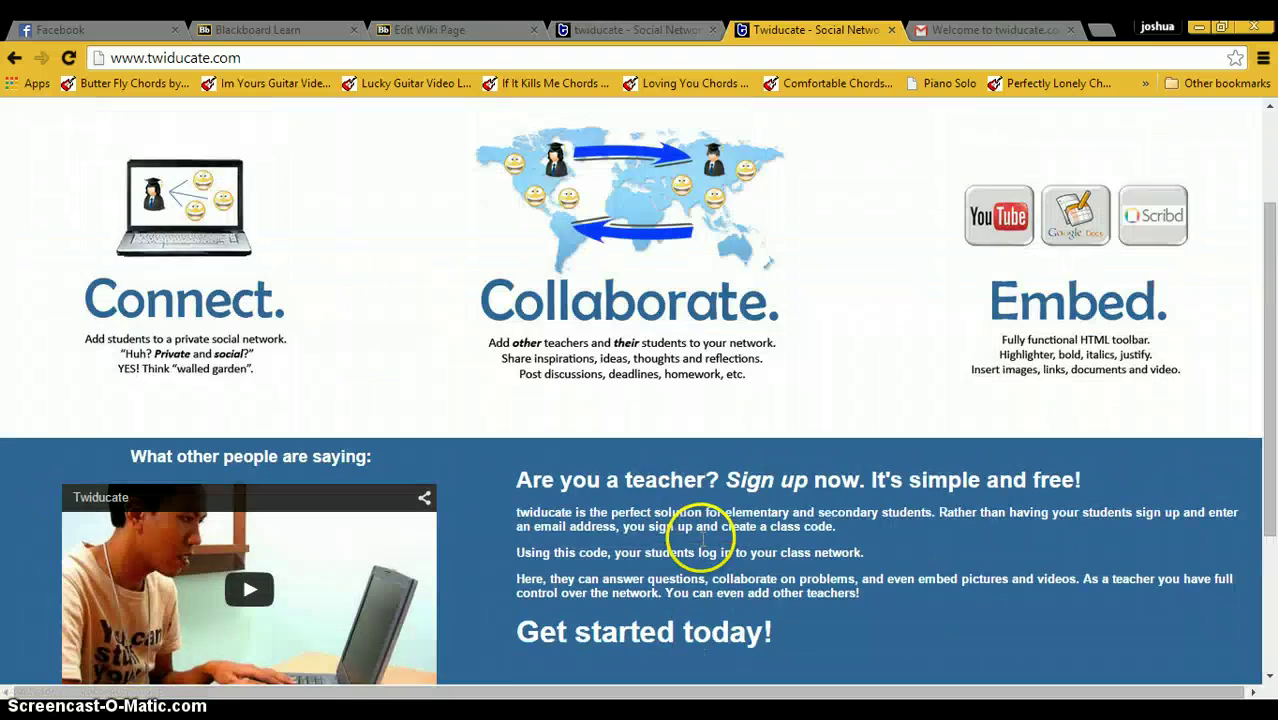
pyautogui.click(1178, 152)
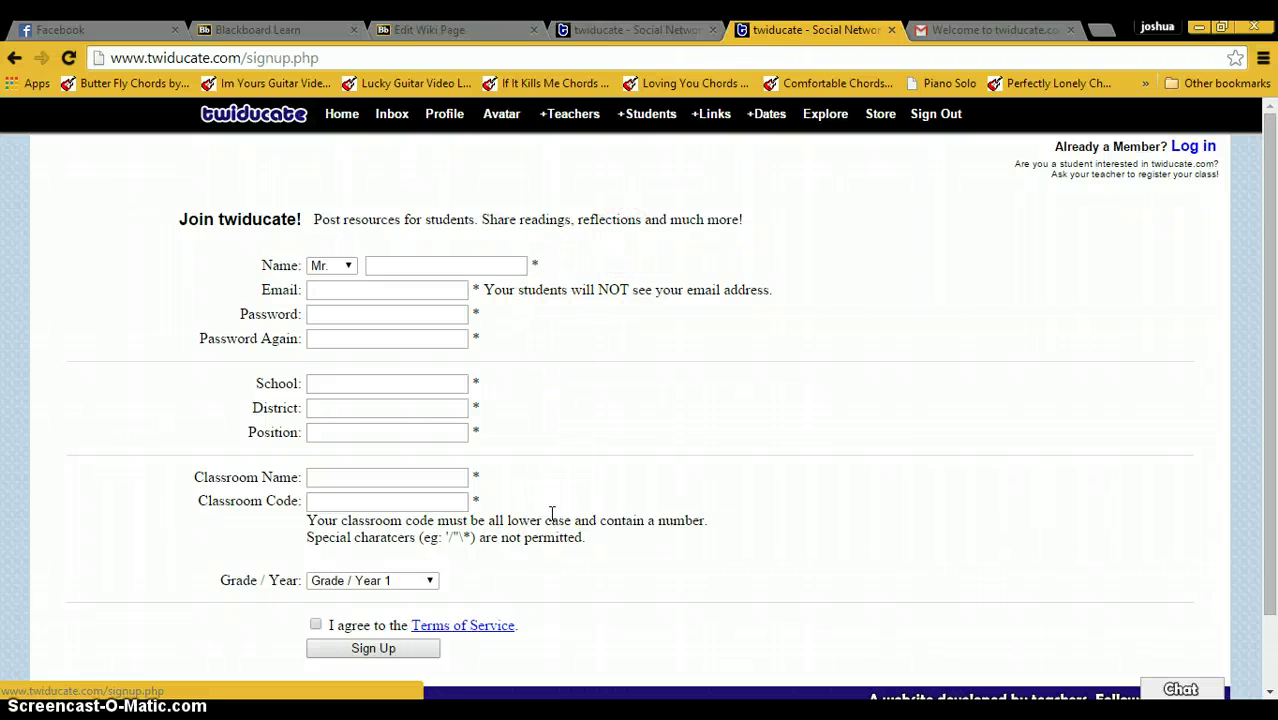
pyautogui.scroll(-2, 551, 514)
pyautogui.scroll(2, 551, 514)
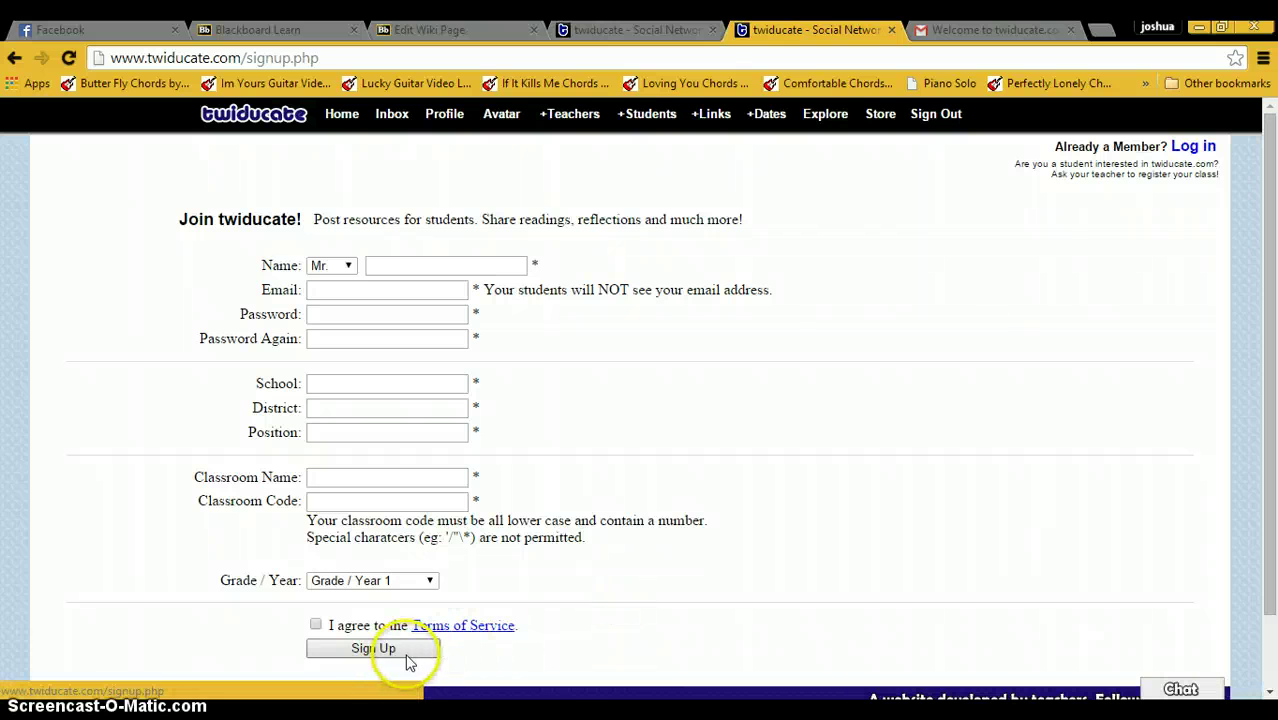
# Step: Close the sign-up page and bring up the logged-in class home page with its post editor
pyautogui.click(893, 30)
pyautogui.click(600, 30)
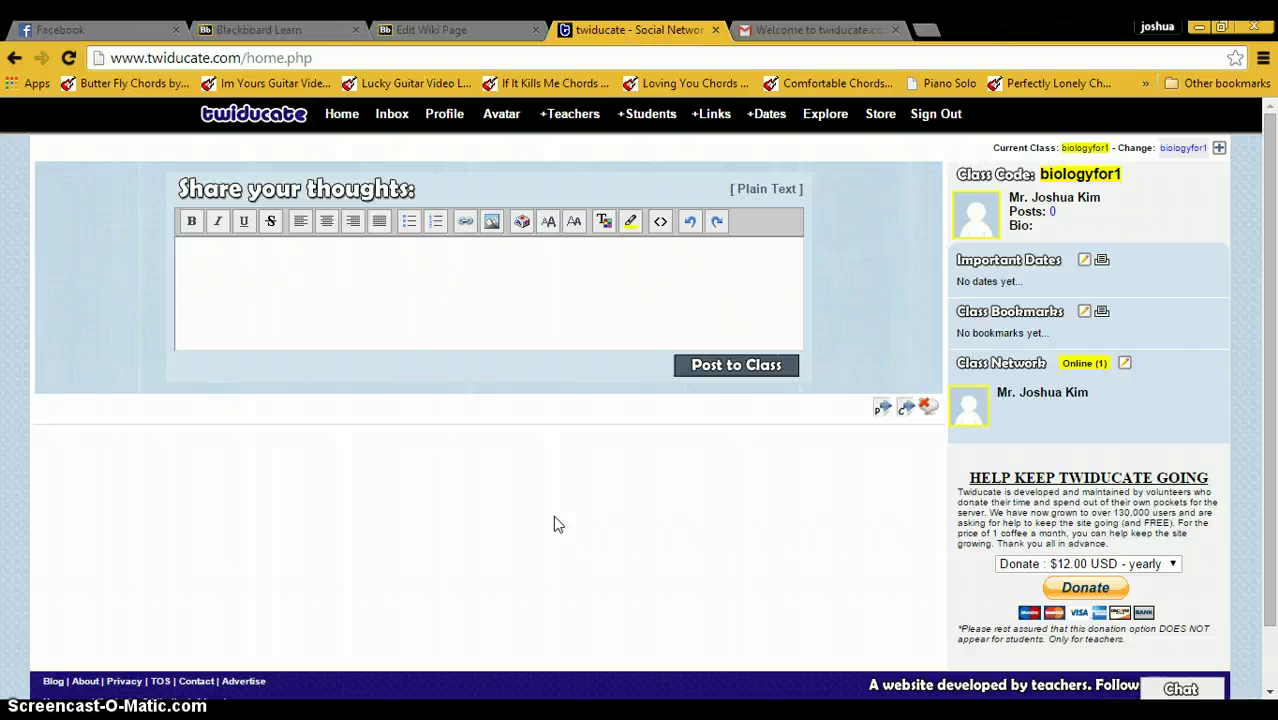
pyautogui.click(499, 305)
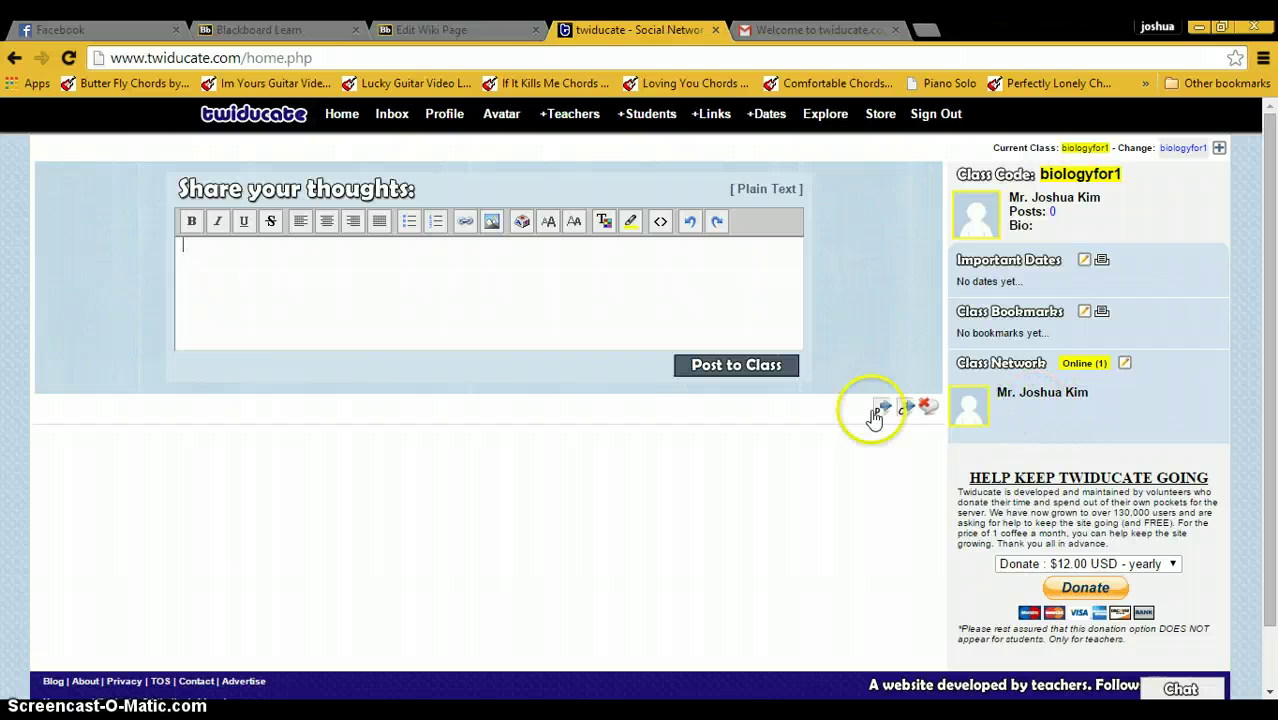
# Step: Look through the Inbox, Edit Profile, Avatar and add-teacher pages of the class account
pyautogui.click(382, 117)
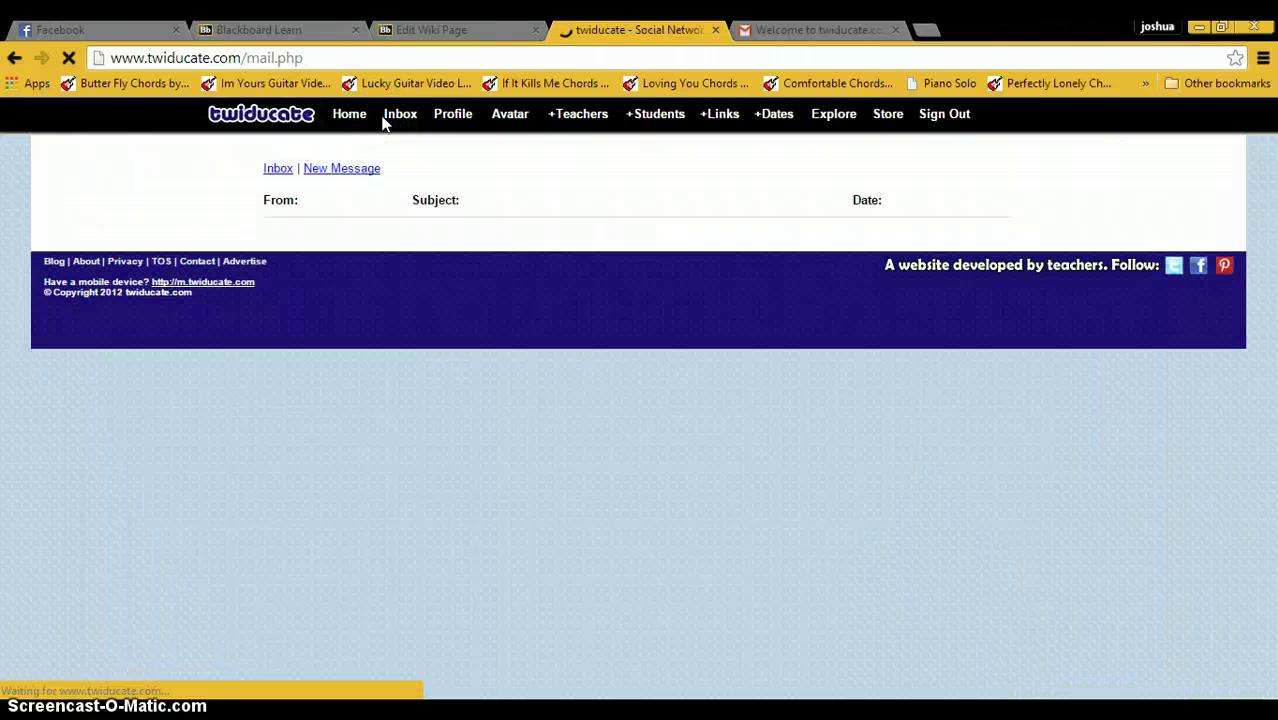
pyautogui.click(450, 115)
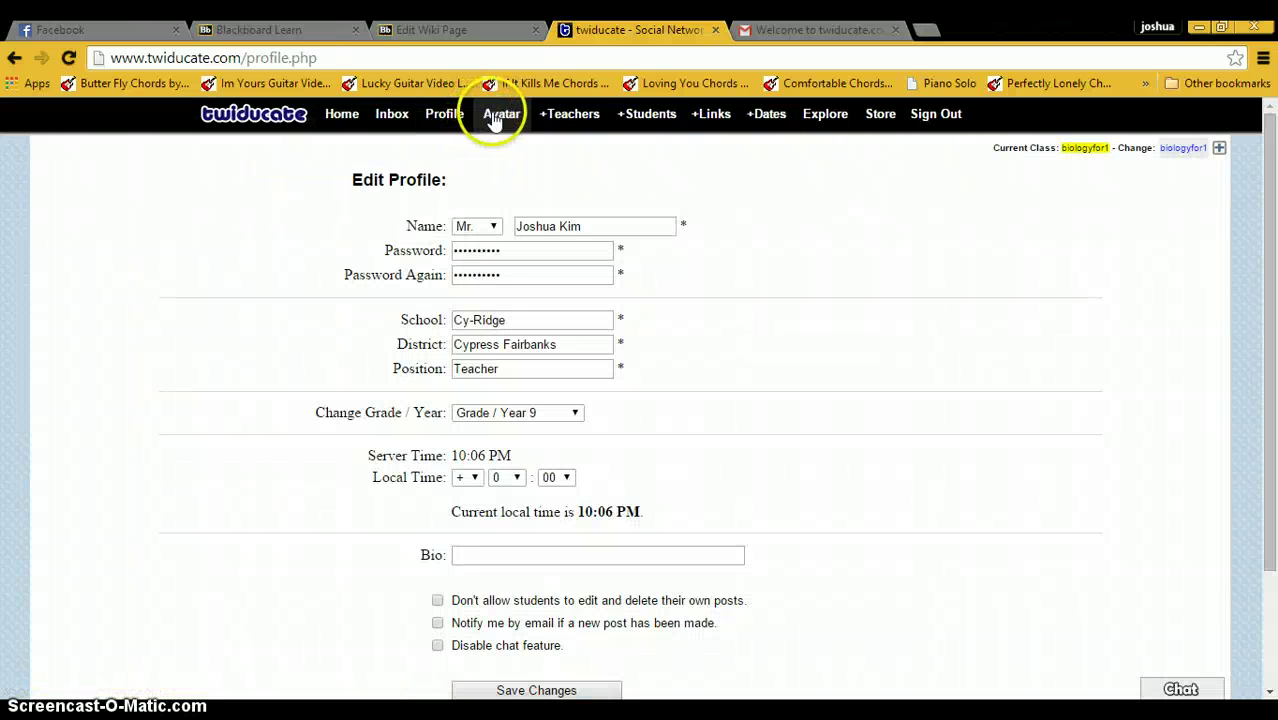
pyautogui.click(495, 117)
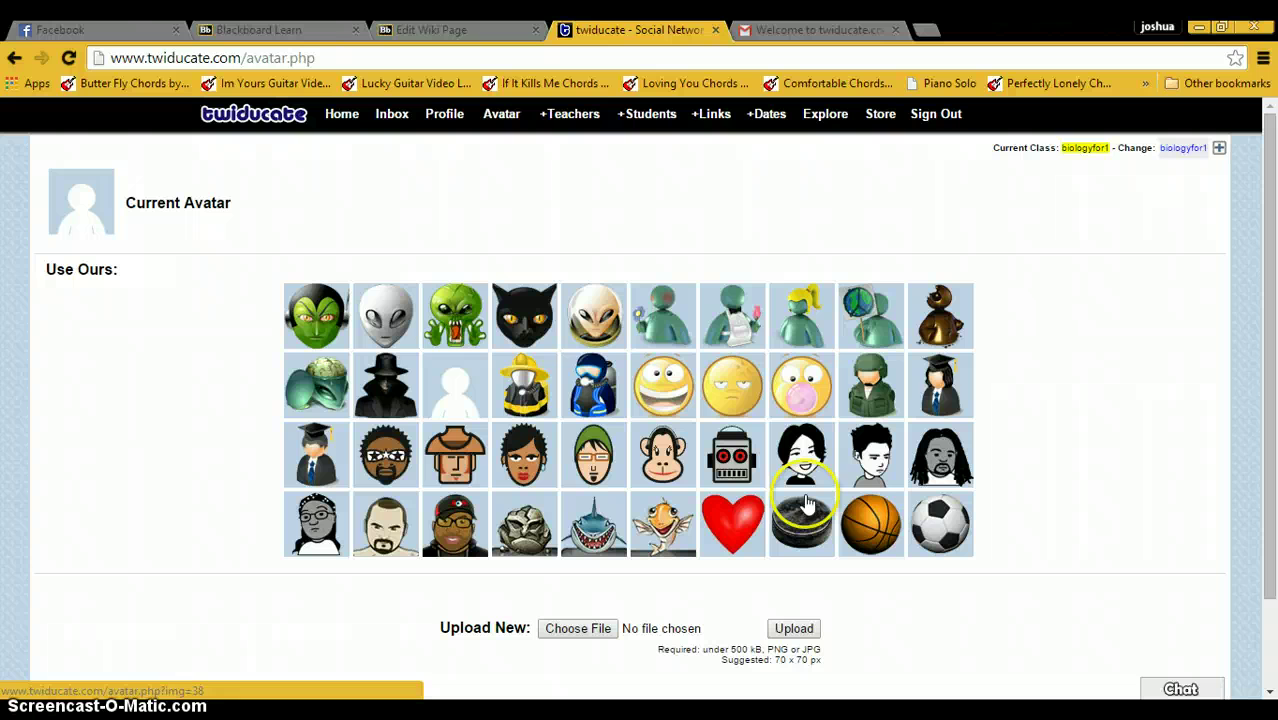
pyautogui.click(576, 120)
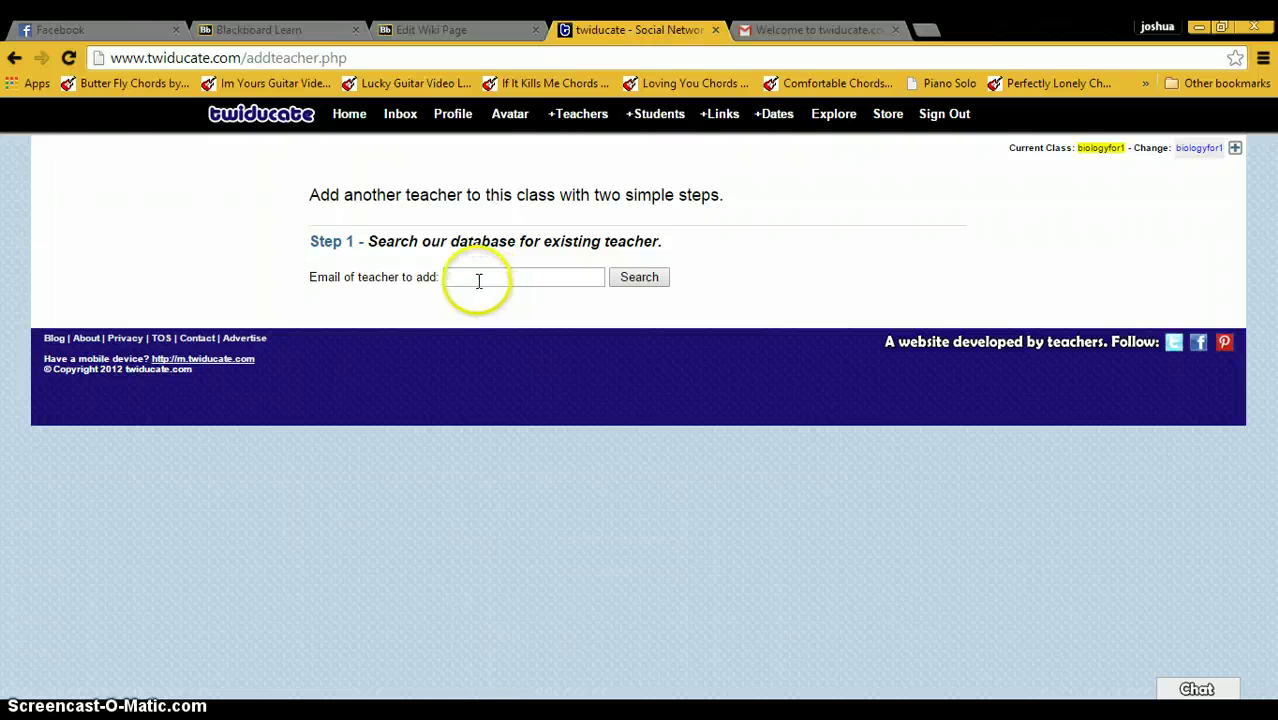
# Step: Add a new student by first name on the Manage Students page and select that student's password
pyautogui.click(648, 114)
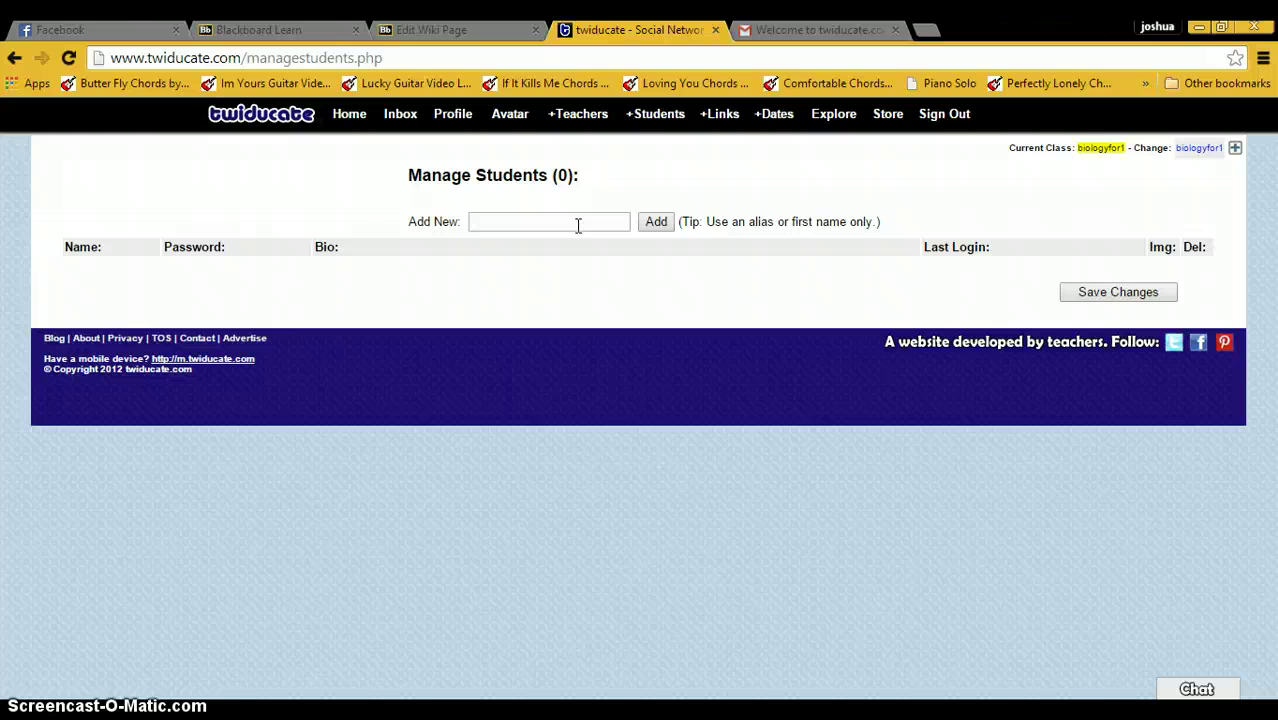
pyautogui.click(565, 220)
pyautogui.click(554, 221)
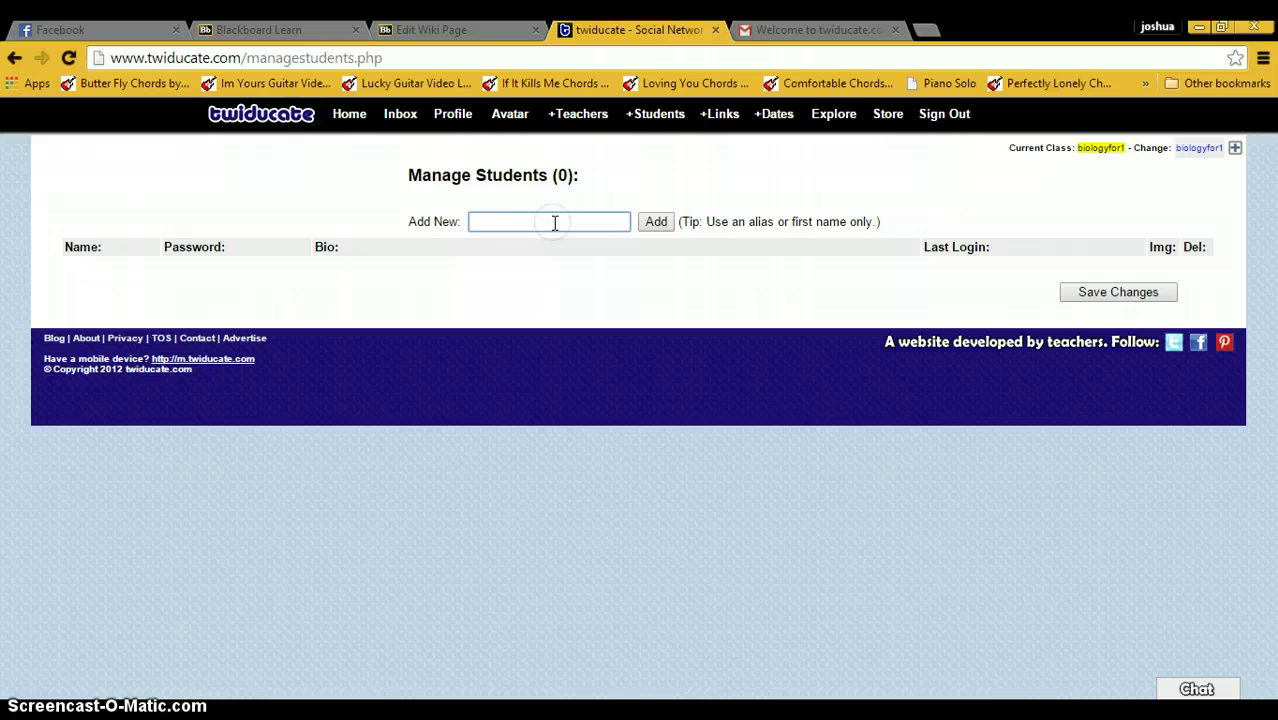
pyautogui.click(650, 224)
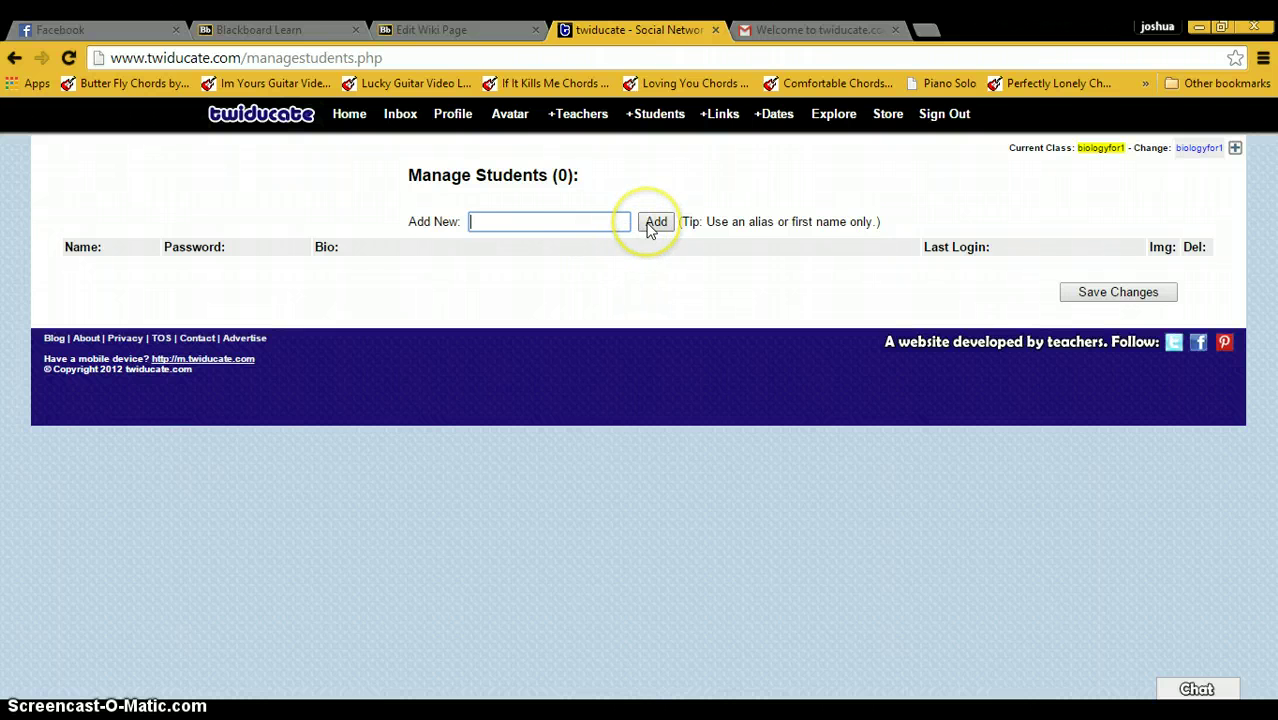
pyautogui.click(602, 222)
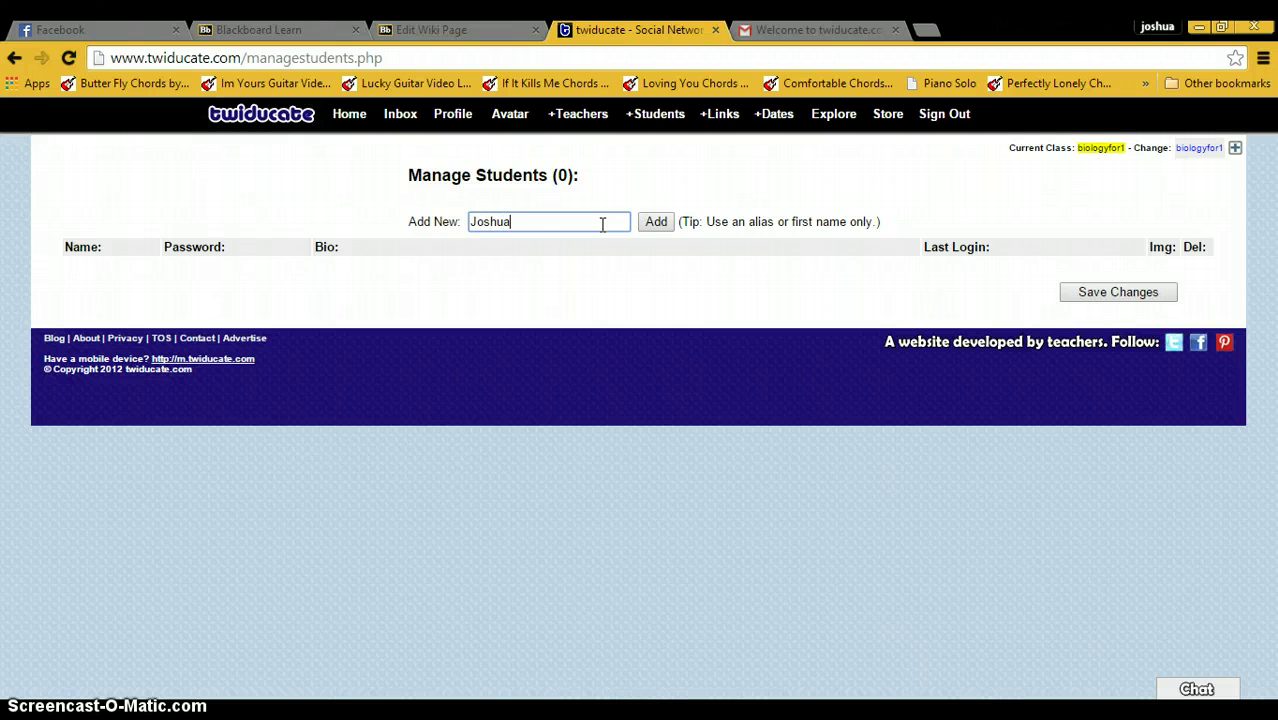
pyautogui.click(649, 228)
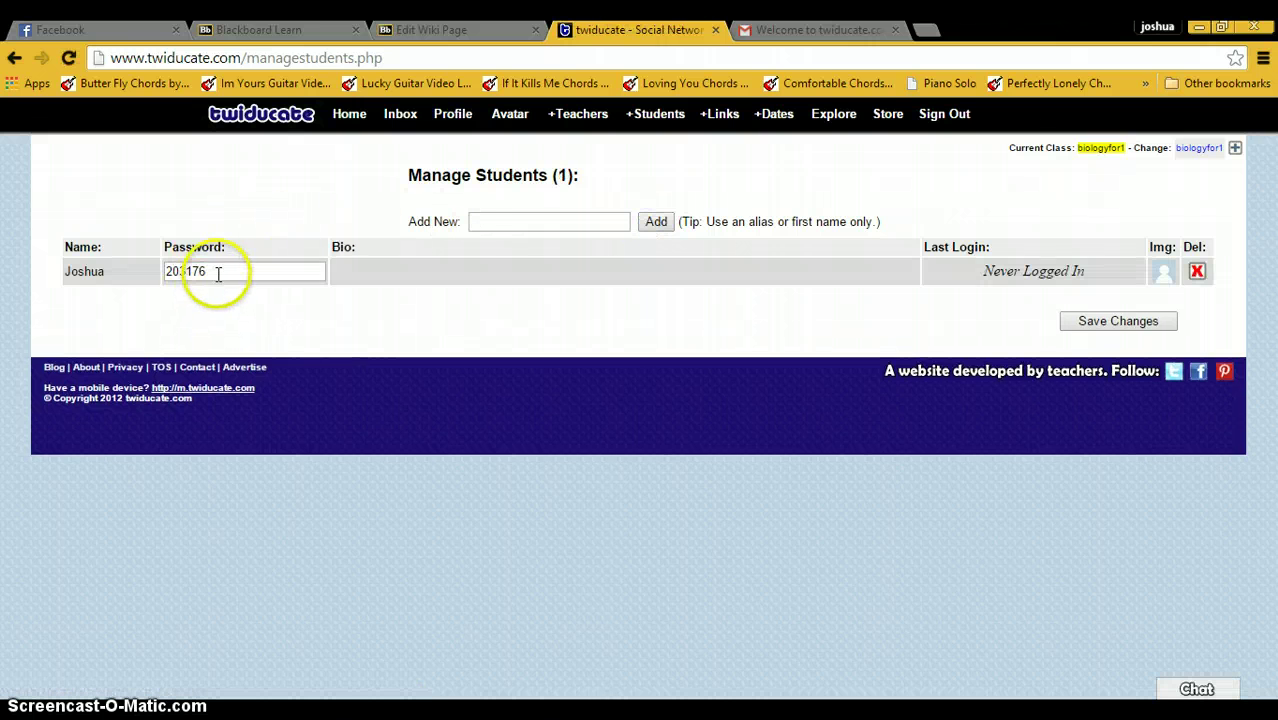
pyautogui.click(218, 273)
pyautogui.doubleClick(218, 273)
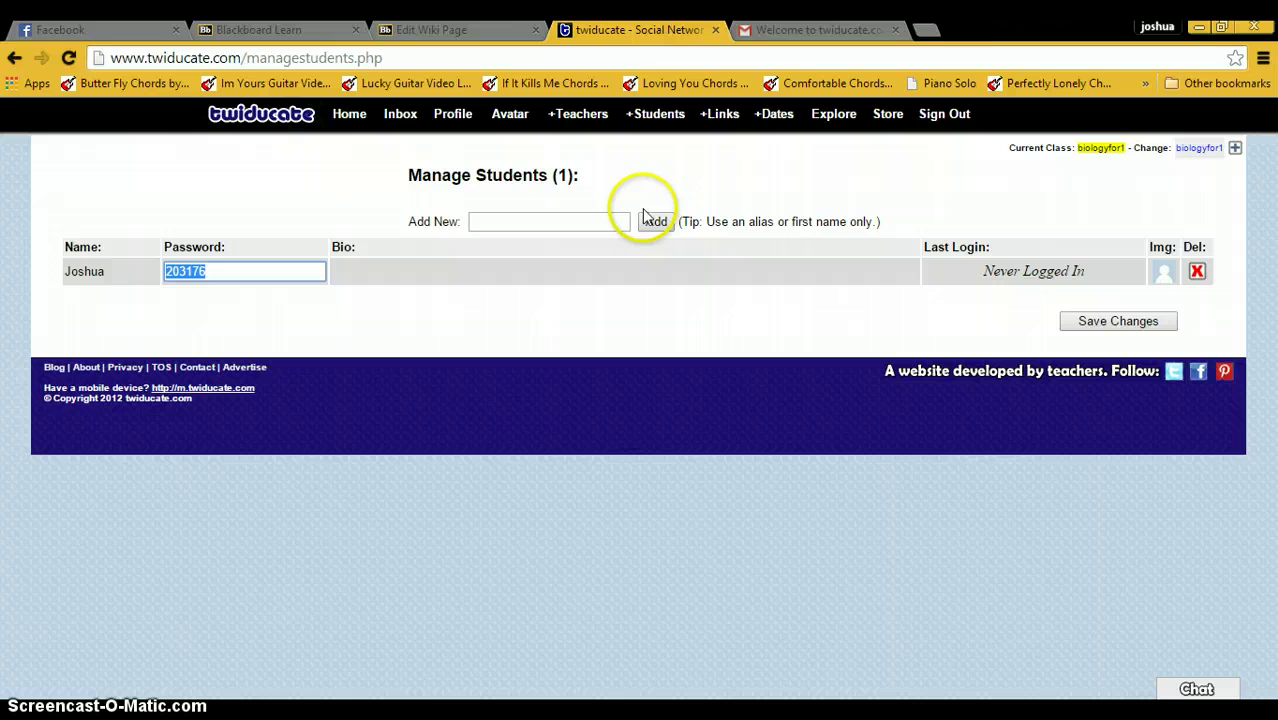
# Step: View the page for sharing class links and the page for adding important dates
pyautogui.click(719, 124)
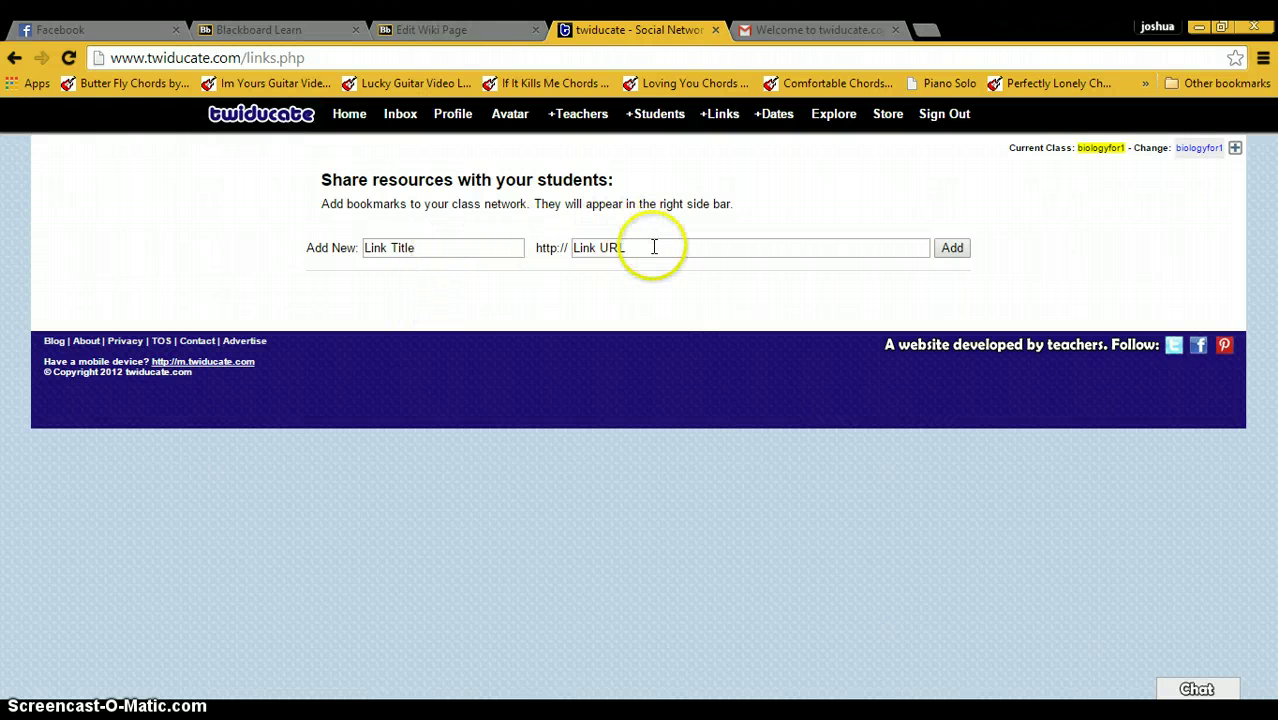
pyautogui.click(776, 124)
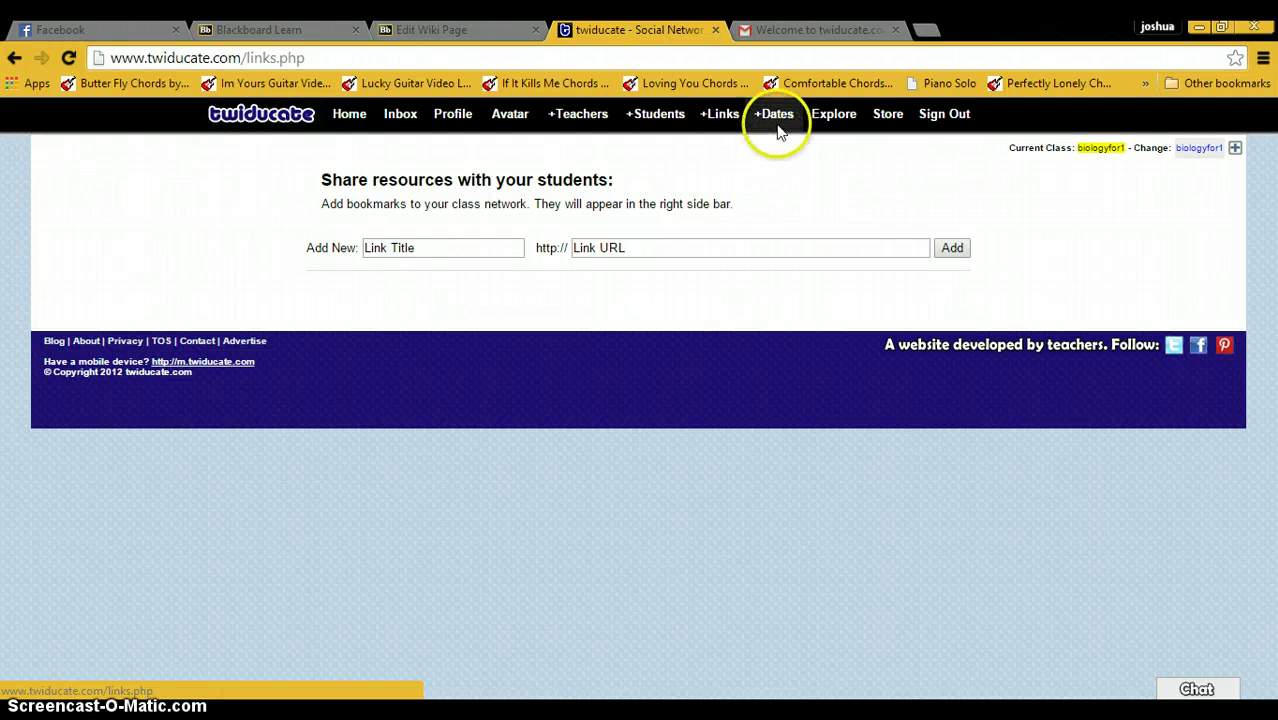
pyautogui.click(771, 155)
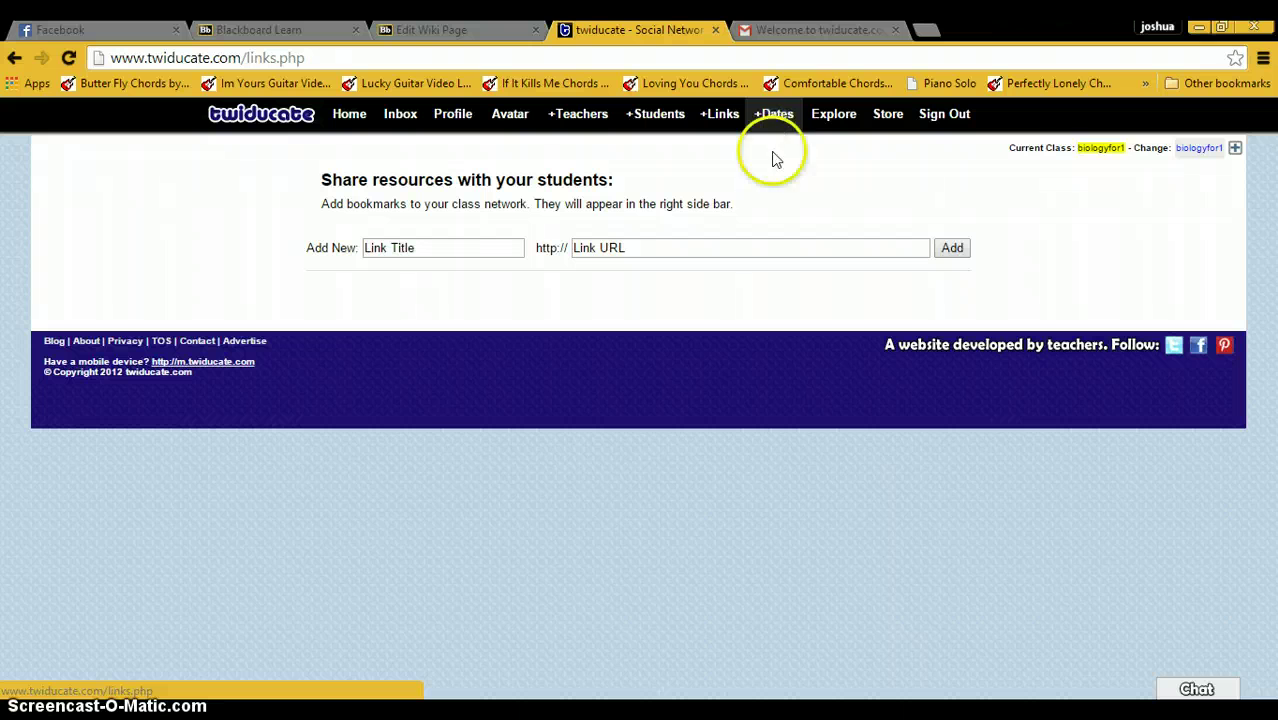
pyautogui.click(779, 126)
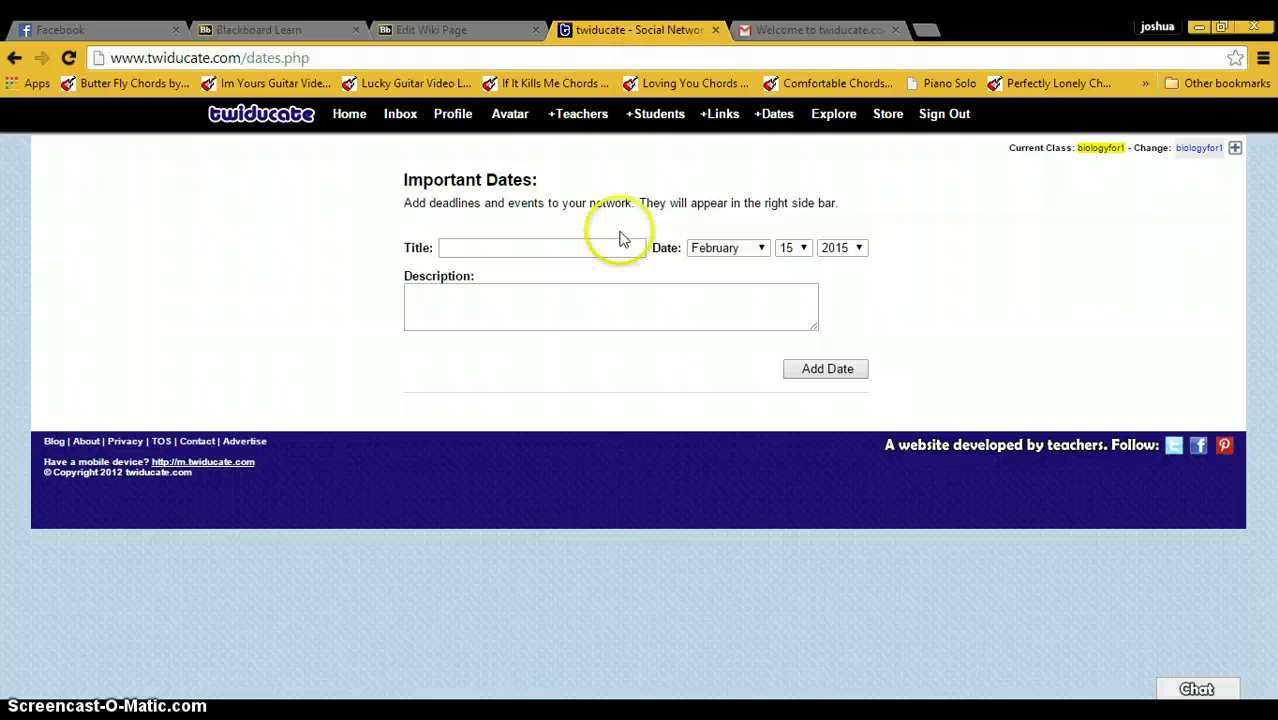
# Step: Look over the Explore resources and the newly added student's posts on the class home page
pyautogui.click(828, 120)
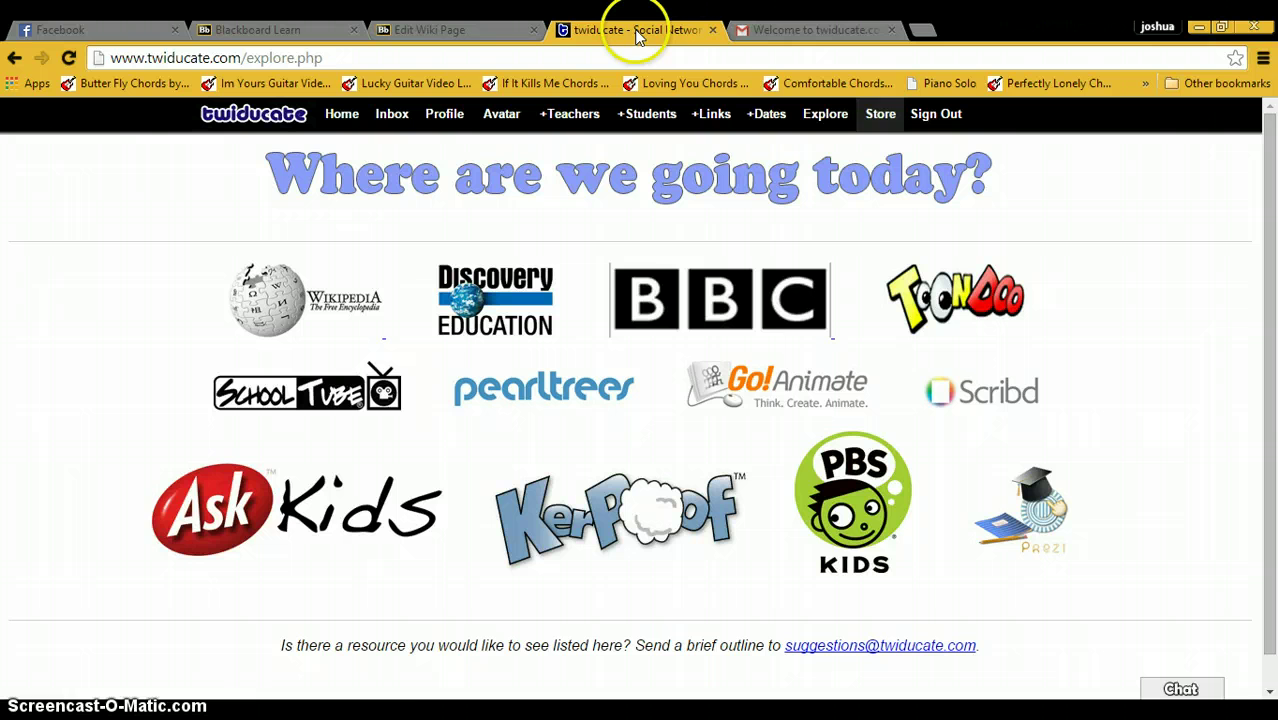
pyautogui.click(278, 128)
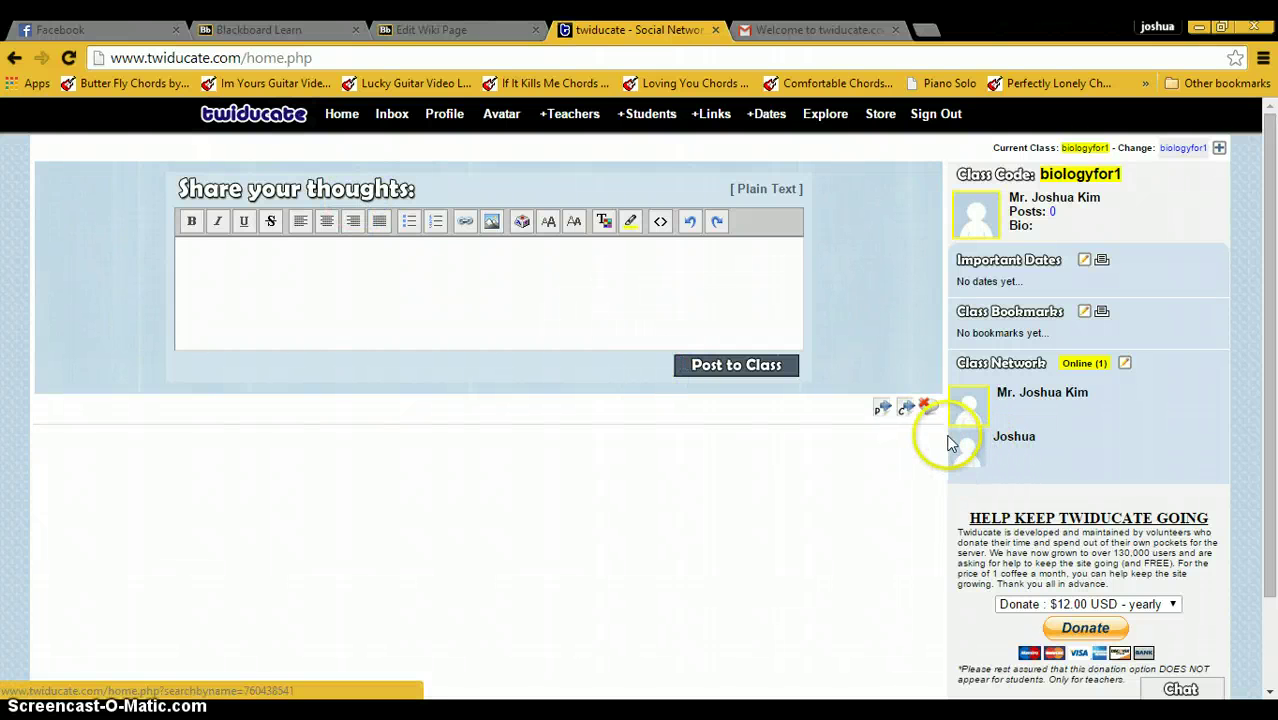
pyautogui.click(963, 452)
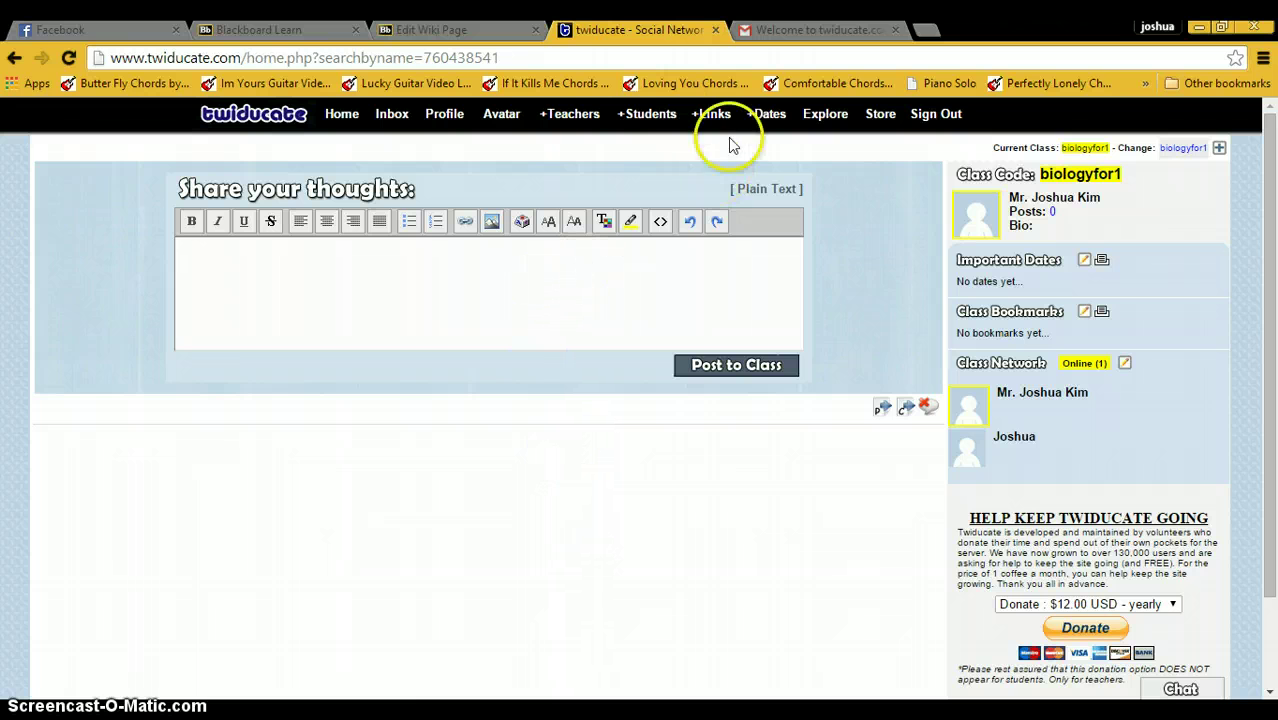
# Step: Delete the student from the Manage Students list and save the changes
pyautogui.click(652, 114)
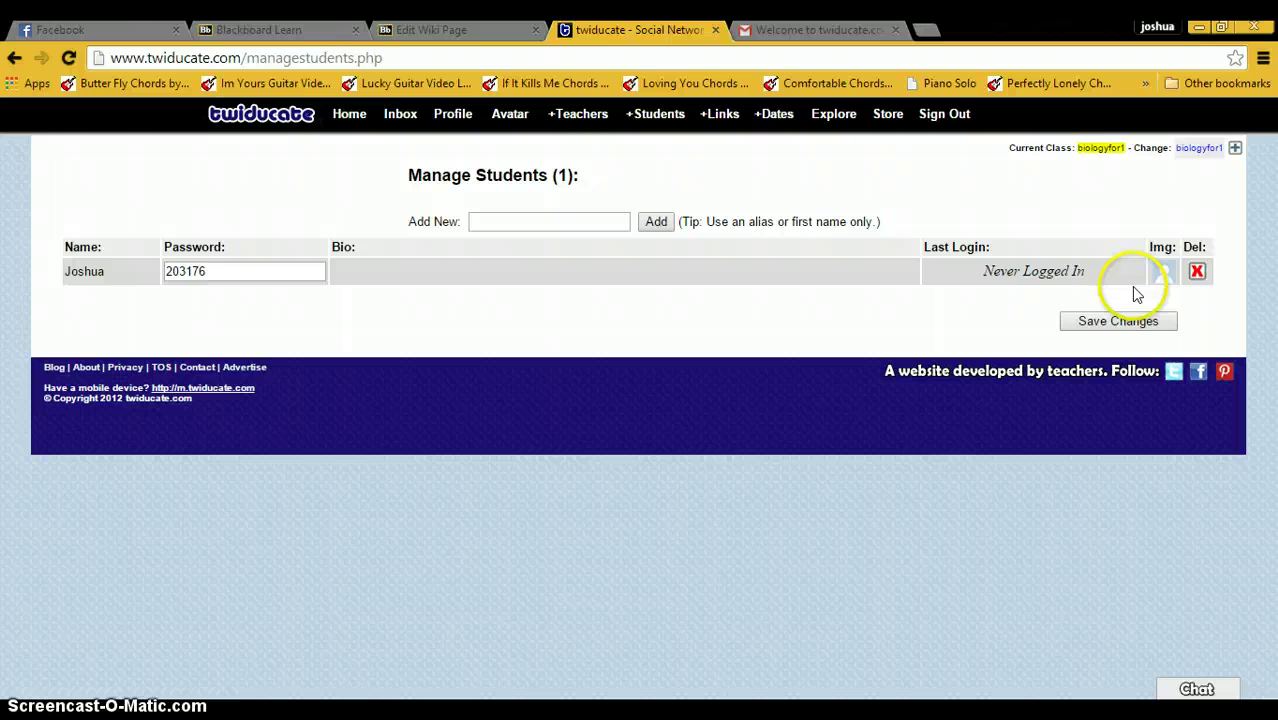
pyautogui.click(1197, 272)
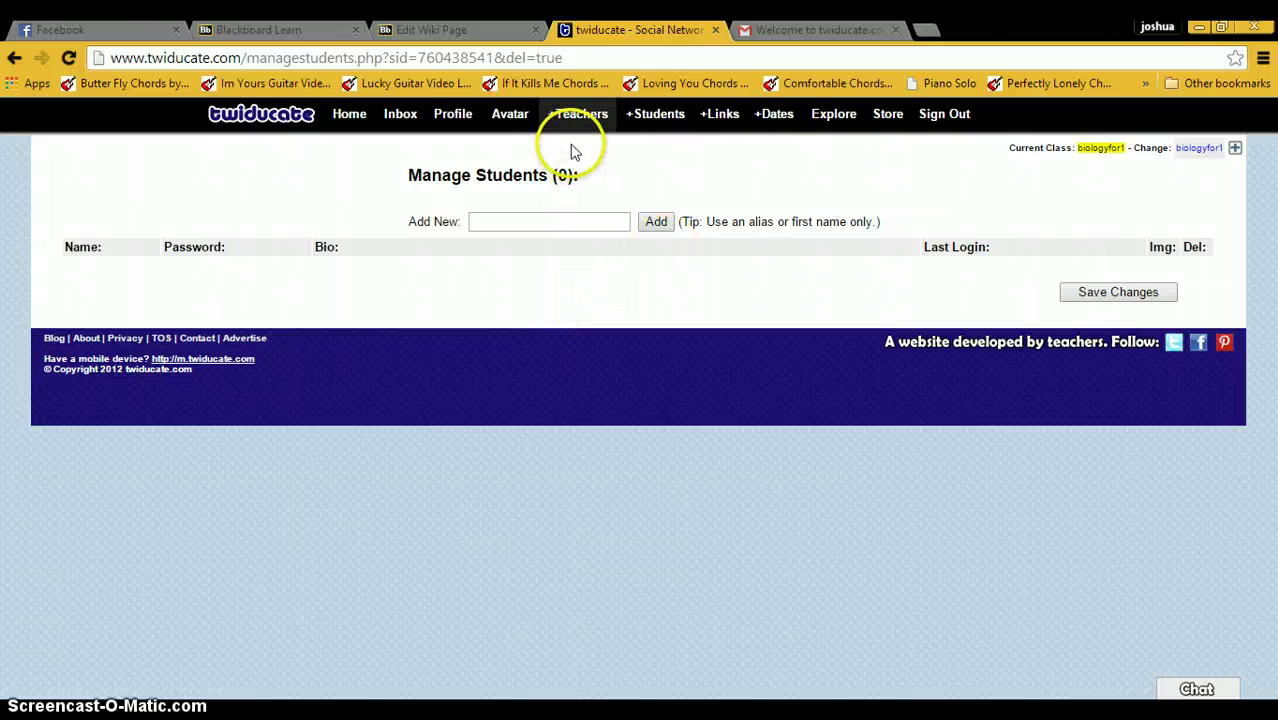
pyautogui.click(1106, 295)
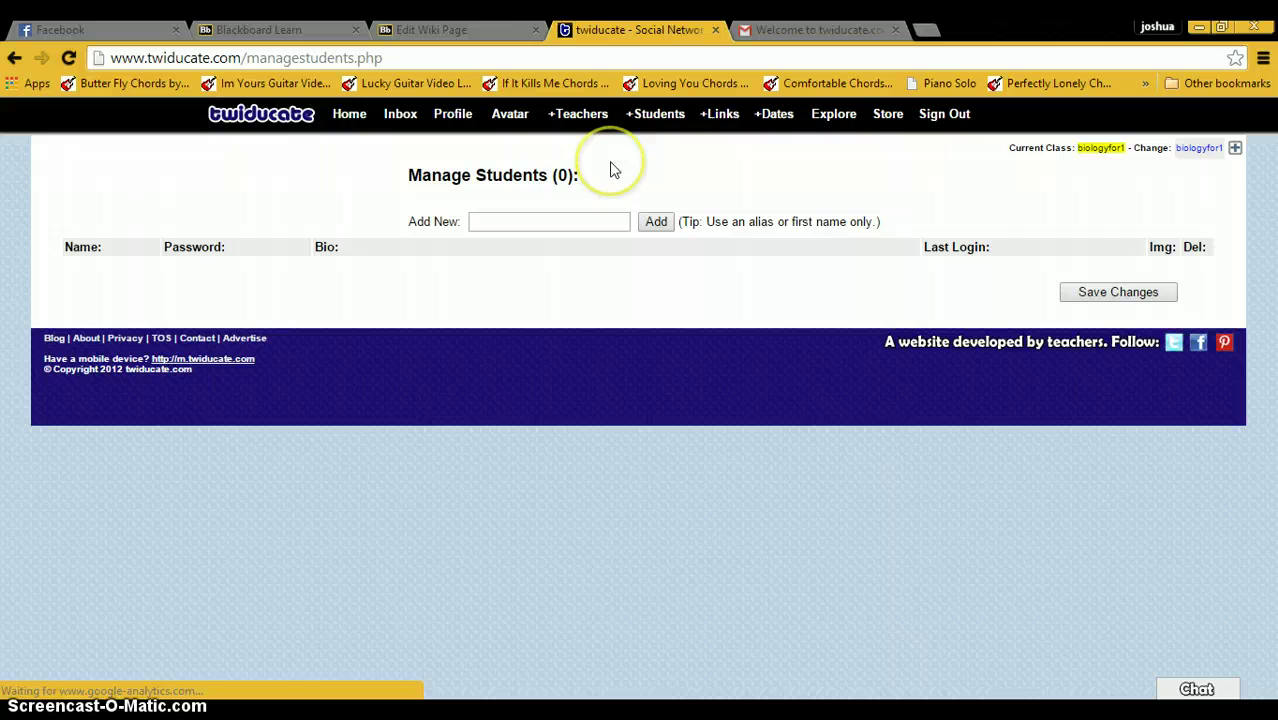